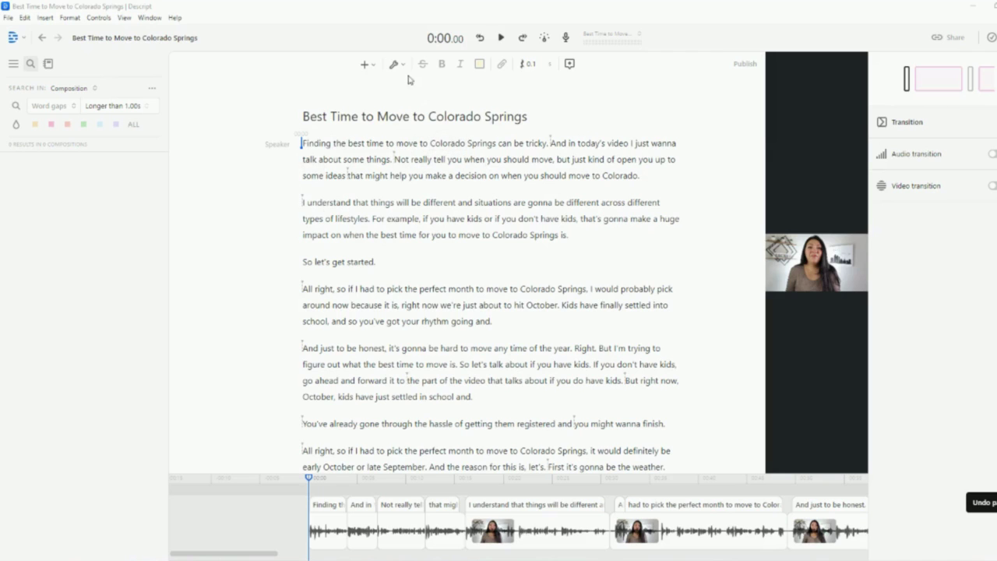
Step: Look over the script cleanup tools for the whole transcript, then replay the opening from the start
{"action": "left_click", "coordinate": [367, 165]}
{"action": "key", "text": "ctrl+a"}
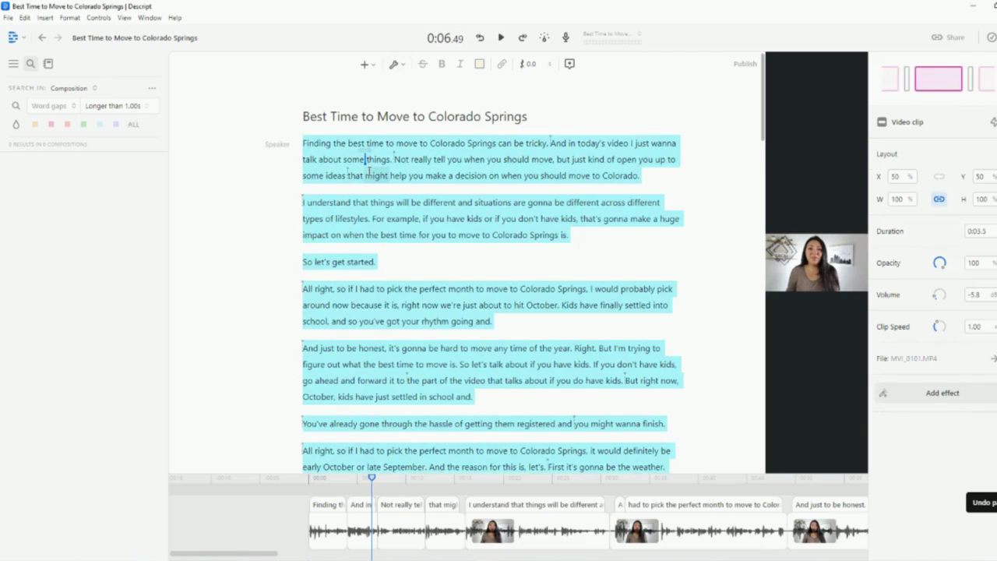
{"action": "left_click", "coordinate": [396, 63]}
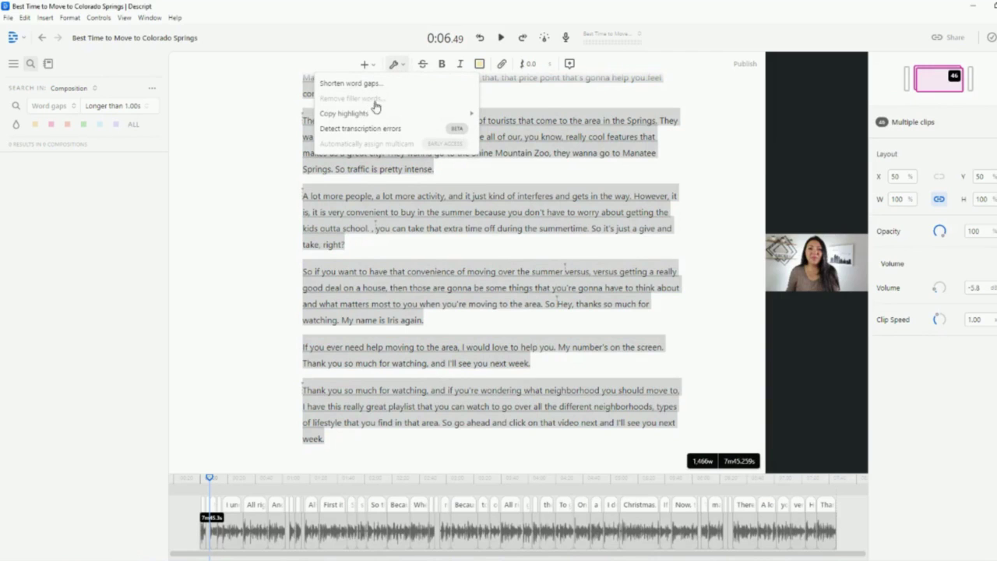
{"action": "mouse_move", "coordinate": [378, 111]}
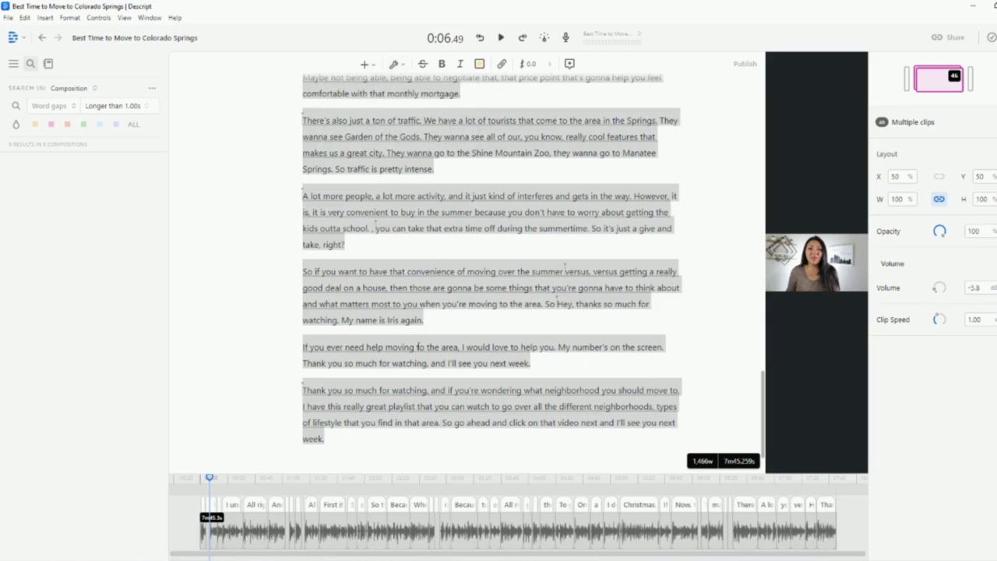
{"action": "key", "text": "ctrl+a"}
{"action": "scroll", "coordinate": [402, 267], "scroll_direction": "up", "scroll_amount": 20}
{"action": "scroll", "coordinate": [368, 211], "scroll_direction": "up", "scroll_amount": 3}
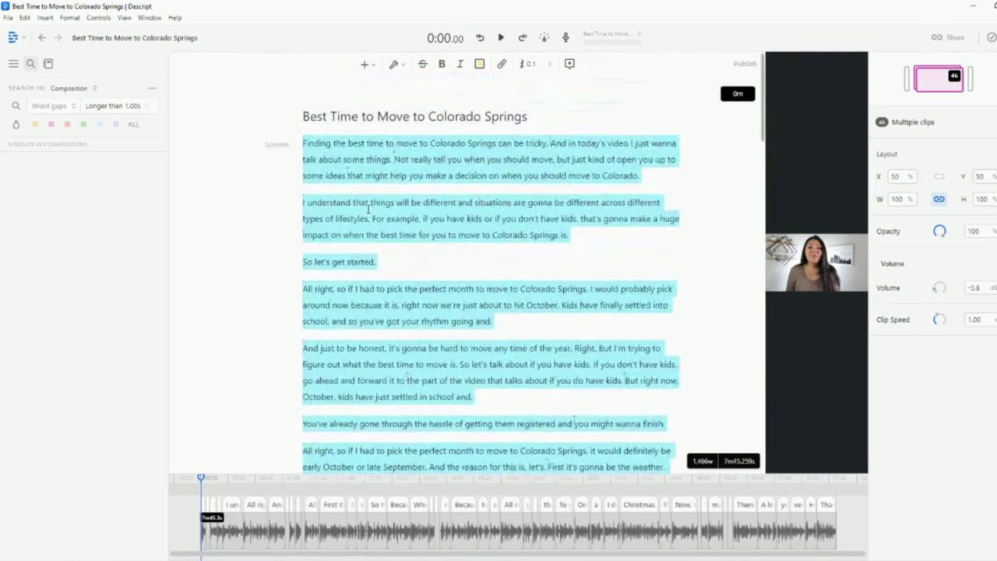
{"action": "left_click", "coordinate": [300, 141]}
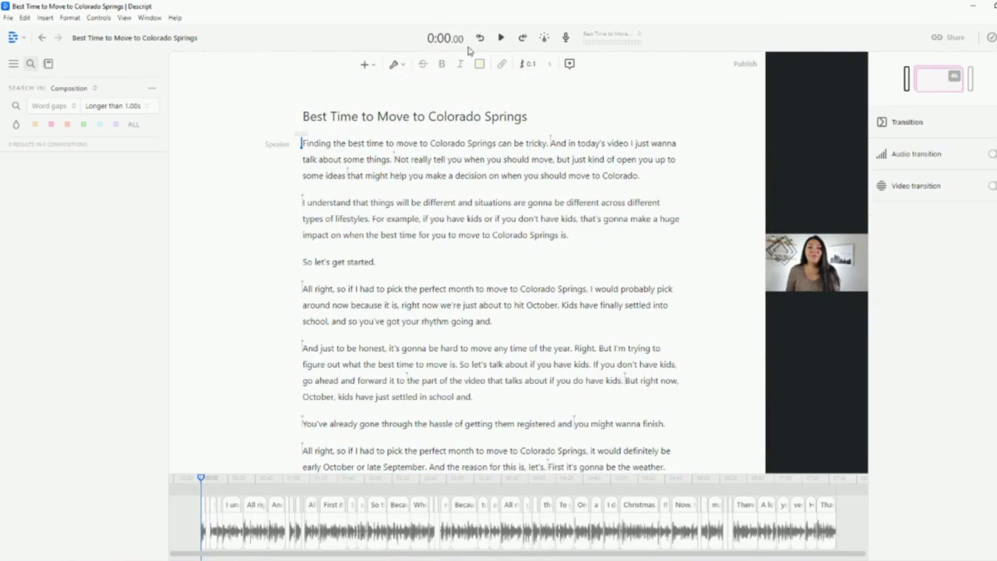
{"action": "left_click", "coordinate": [500, 37]}
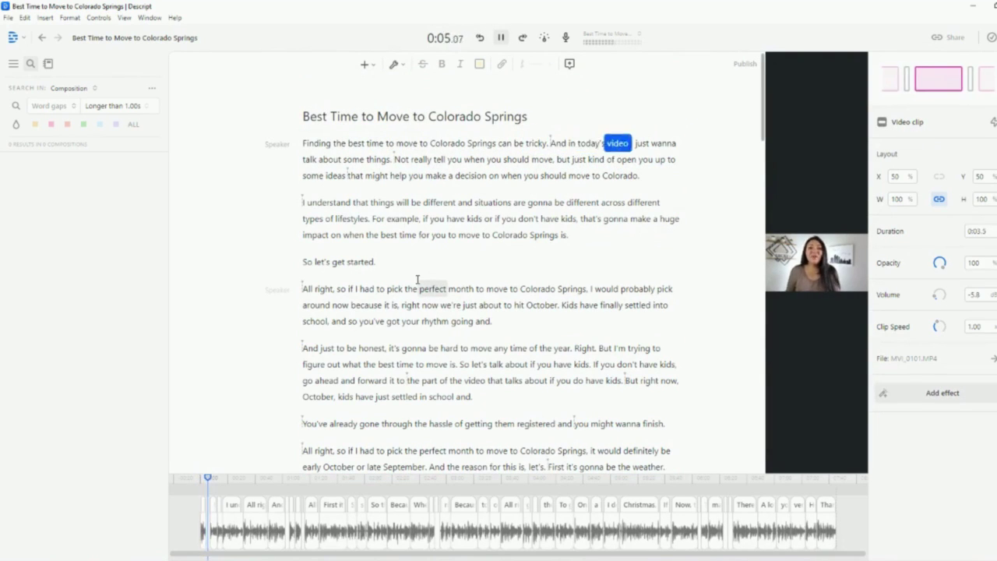
{"action": "key", "text": "space"}
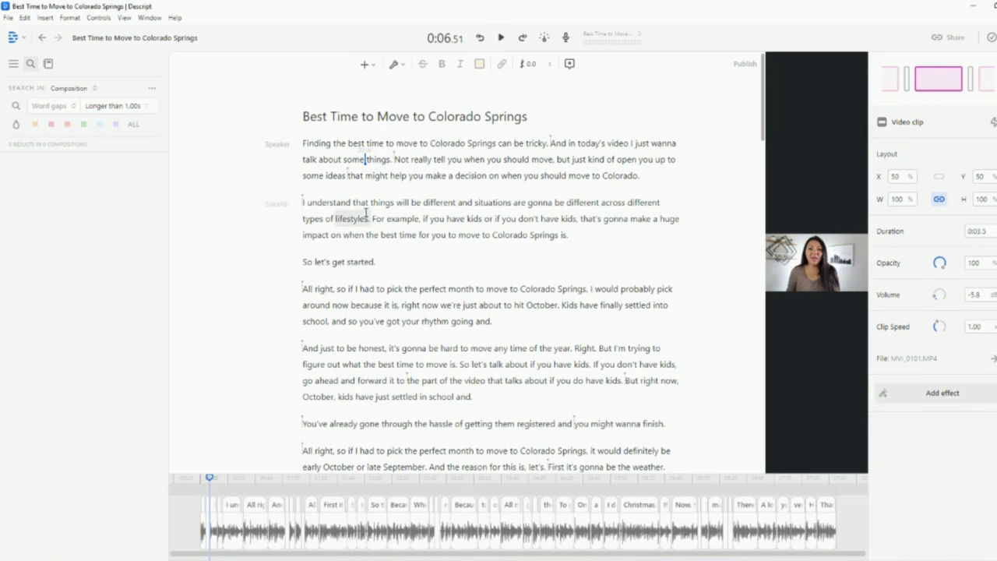
Step: Delete the stray 'and.' after 'cool off' and play back the edited passage
{"action": "scroll", "coordinate": [544, 277], "scroll_direction": "down", "scroll_amount": 5}
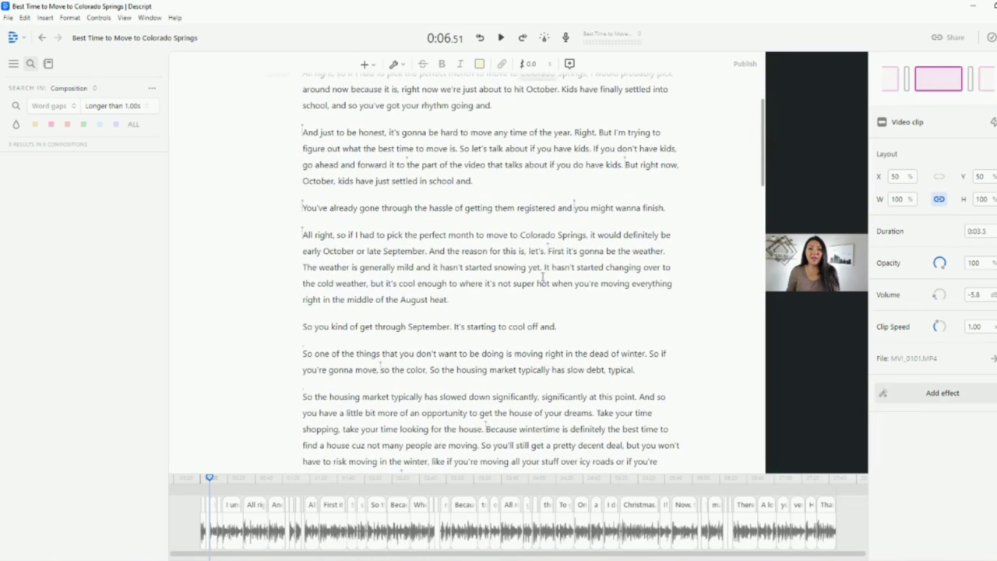
{"action": "left_click", "coordinate": [304, 326]}
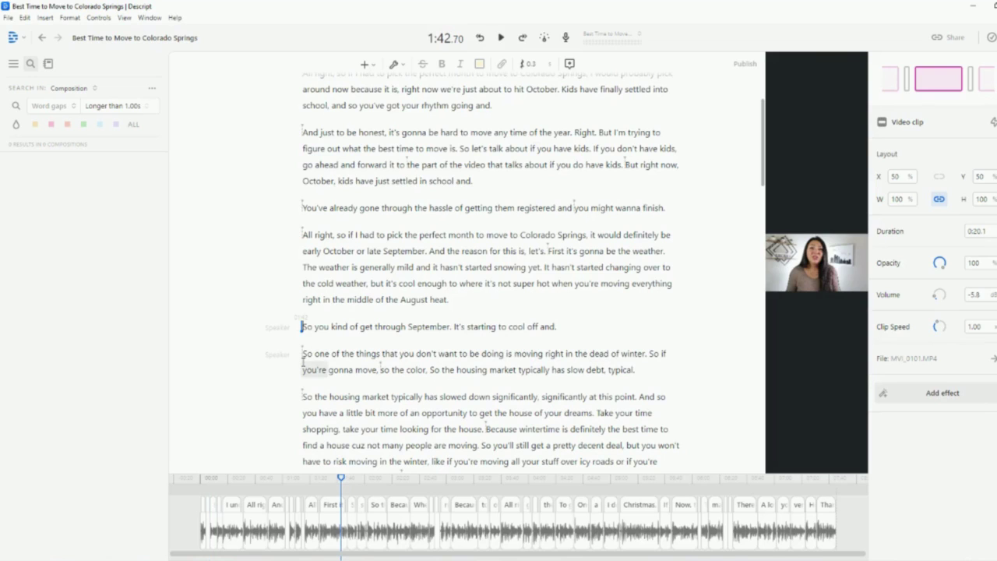
{"action": "double_click", "coordinate": [544, 325]}
{"action": "key", "text": "BackSpace"}
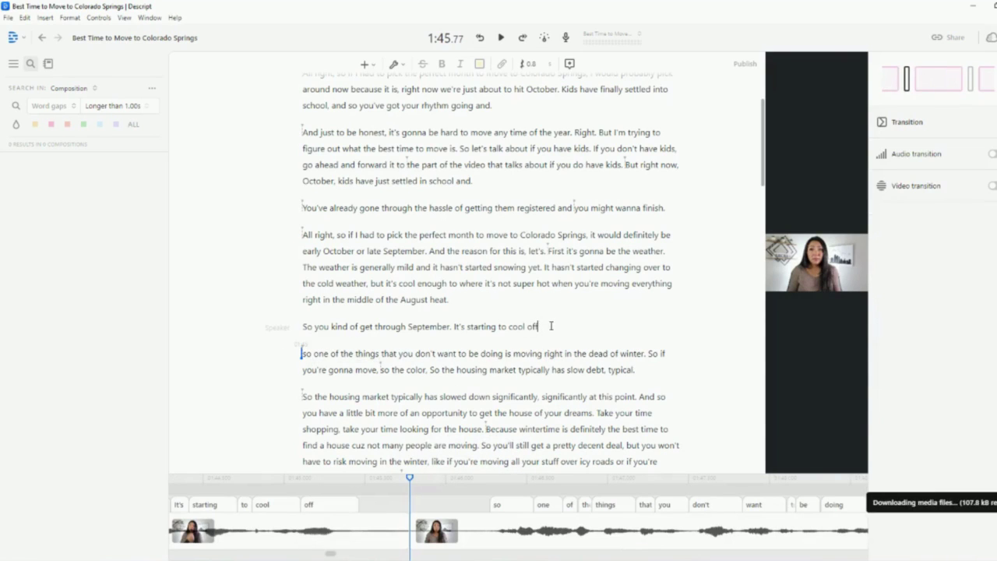
{"action": "key", "text": "space"}
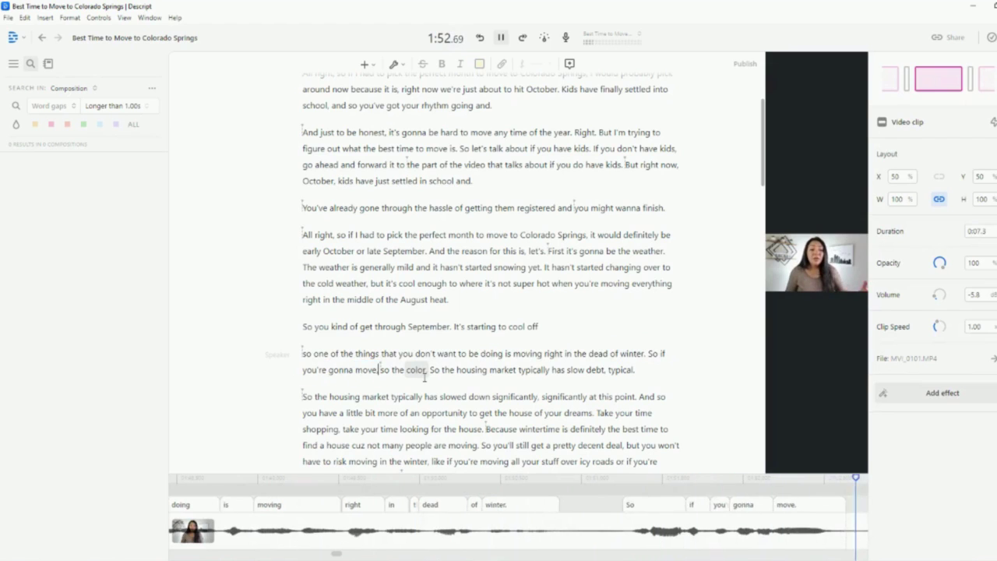
{"action": "key", "text": "space"}
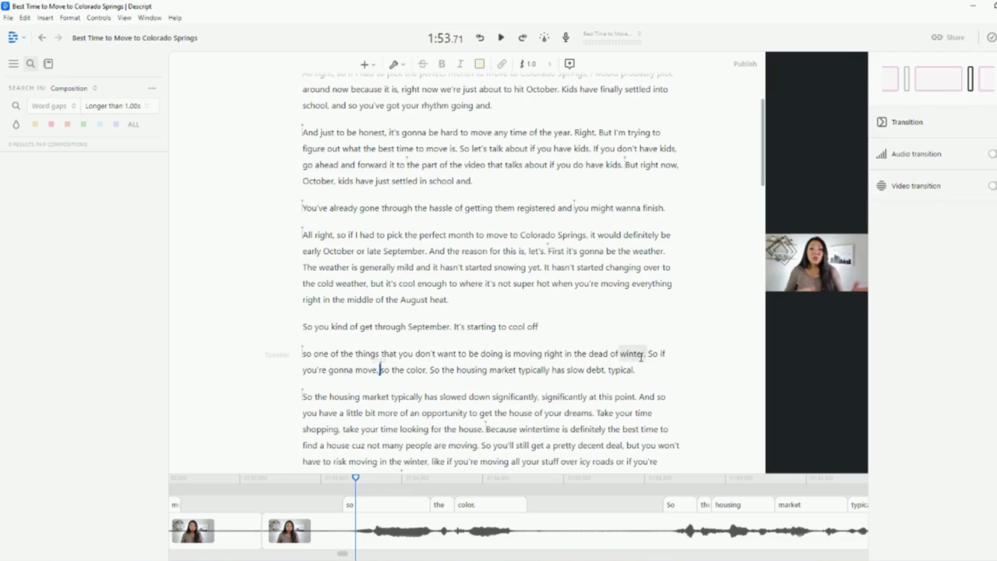
Step: Remove the flubbed phrase 'So if you're gonna move, so the color.' and replay the winter sentence
{"action": "left_click", "coordinate": [647, 354]}
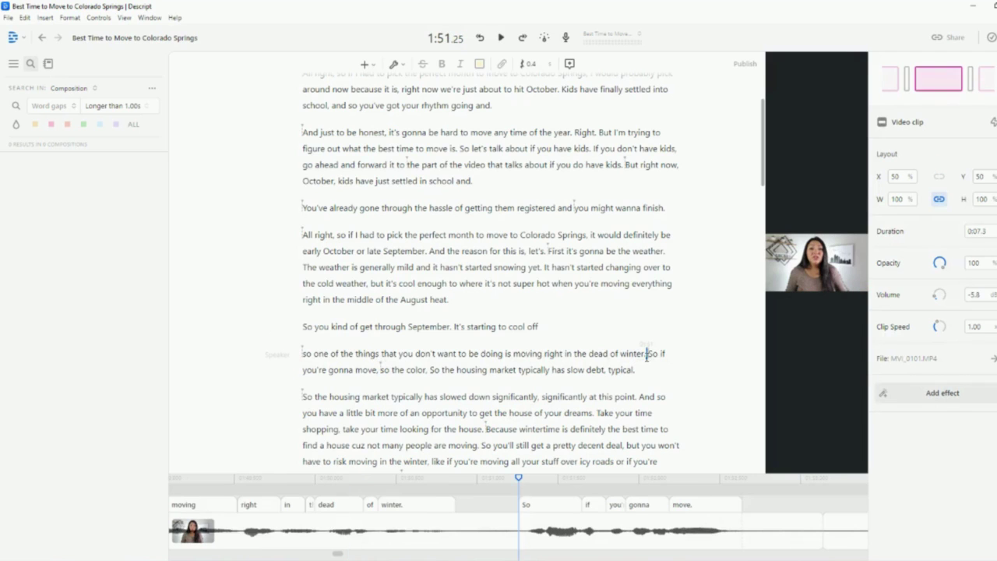
{"action": "left_click_drag", "start_coordinate": [647, 353], "coordinate": [436, 374]}
{"action": "key", "text": "BackSpace"}
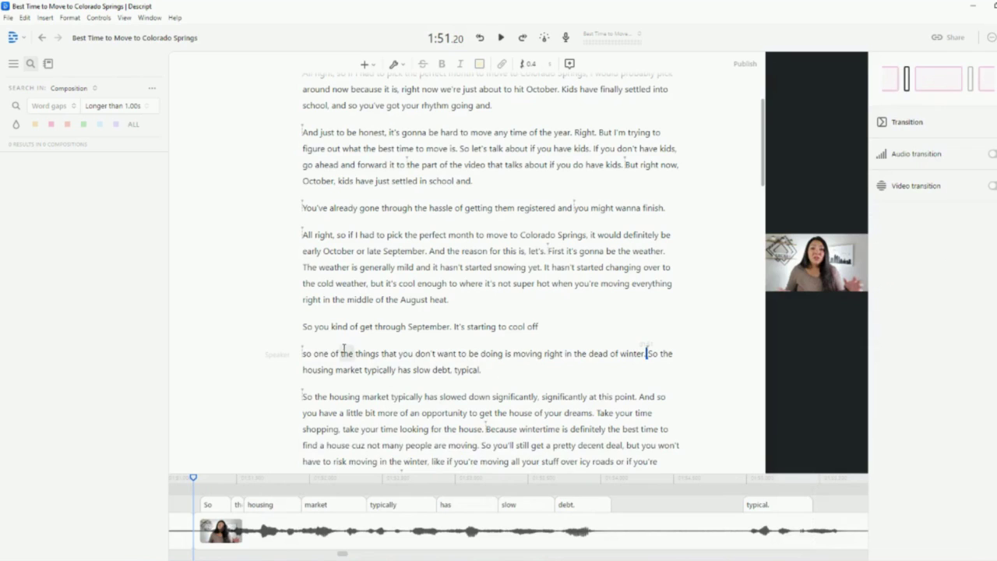
{"action": "left_click", "coordinate": [303, 354]}
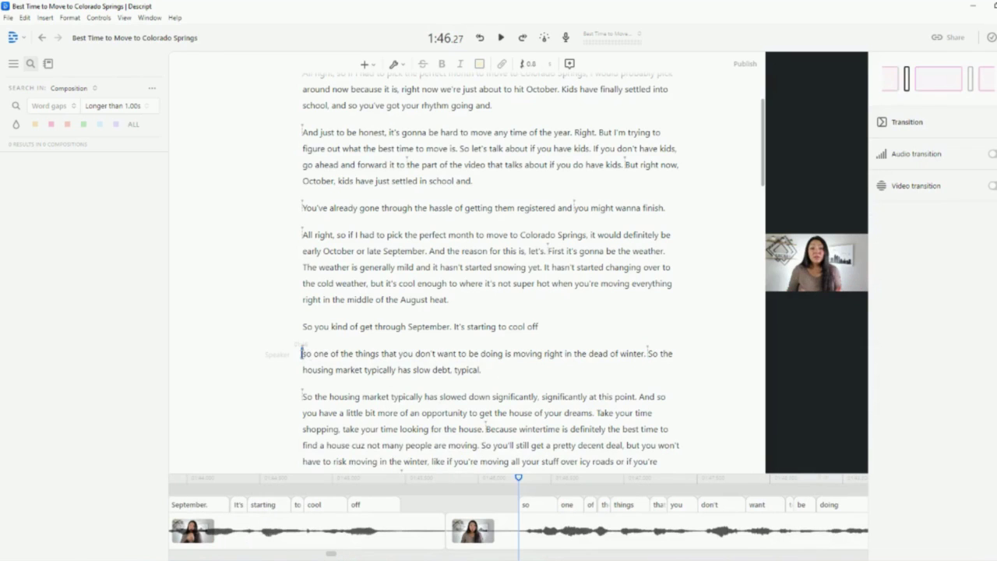
{"action": "key", "text": "Left"}
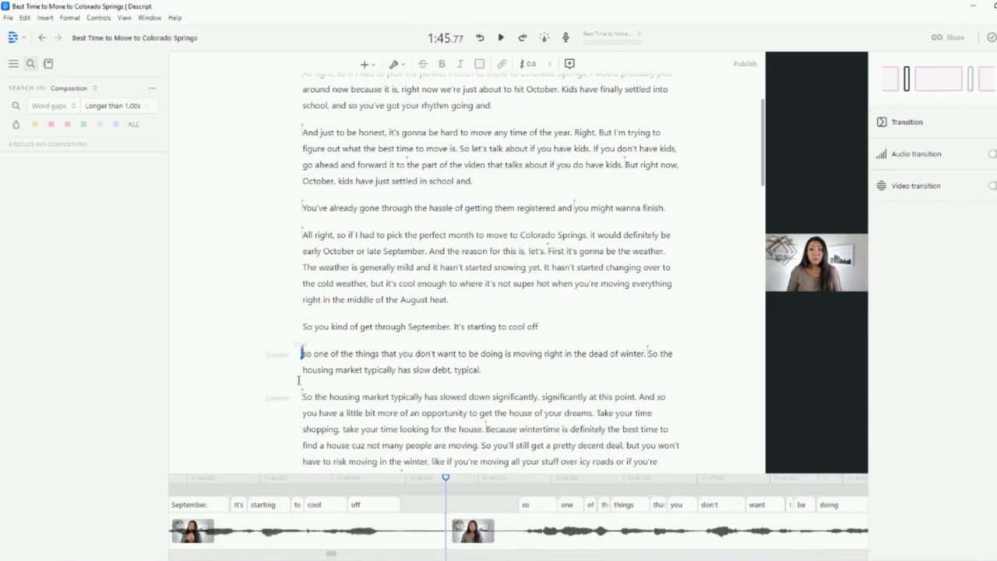
{"action": "key", "text": "space"}
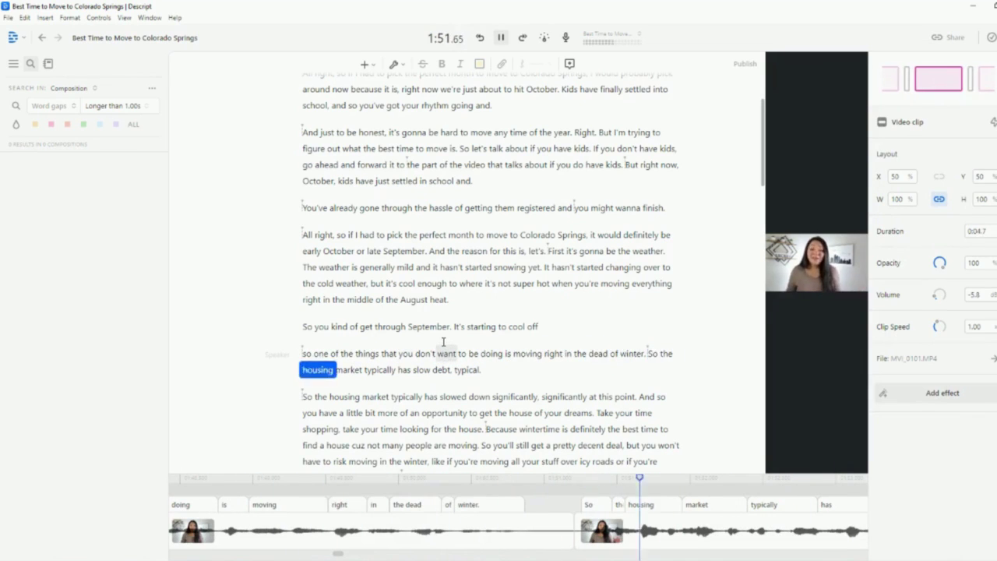
{"action": "key", "text": "space"}
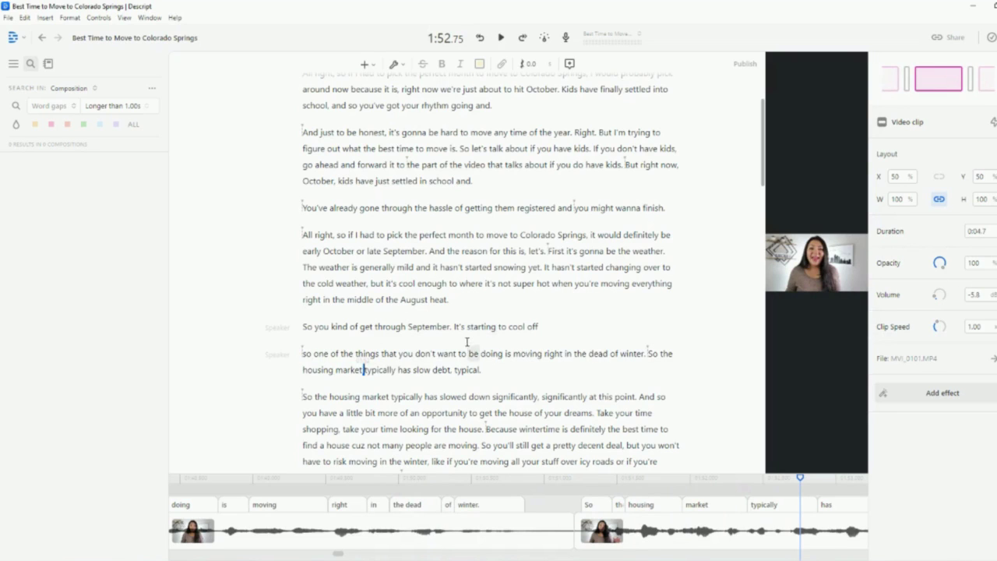
{"action": "scroll", "coordinate": [468, 343], "scroll_direction": "down", "scroll_amount": 10}
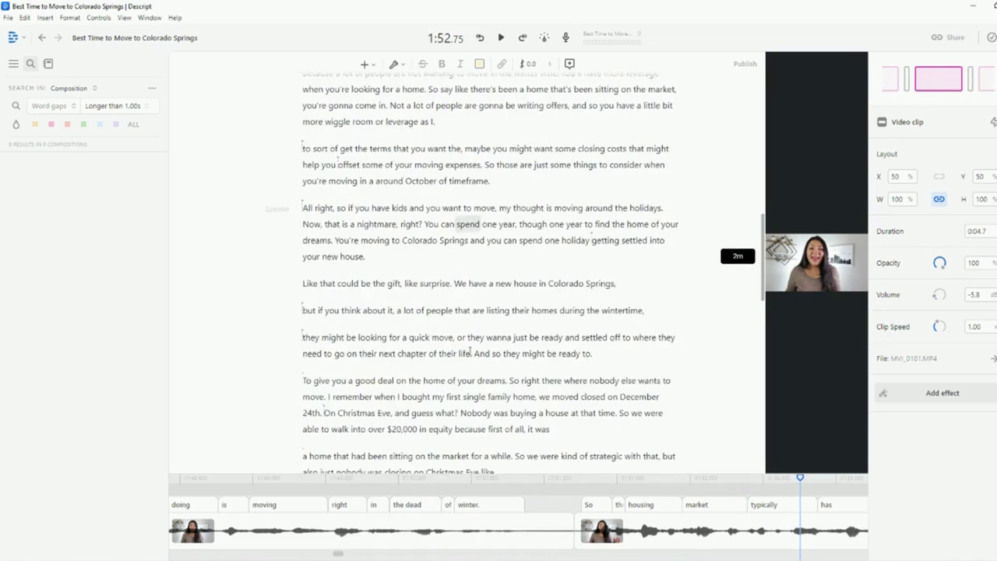
Step: Scroll through and select the closing paragraphs, then jump back to the transcript's top with Ctrl+Home
{"action": "scroll", "coordinate": [471, 352], "scroll_direction": "down", "scroll_amount": 15}
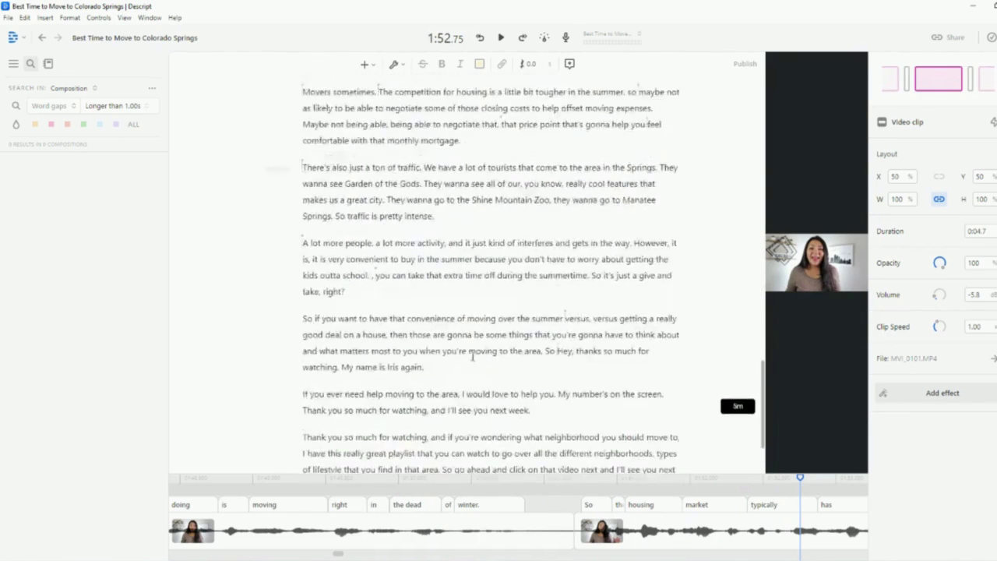
{"action": "scroll", "coordinate": [473, 356], "scroll_direction": "down", "scroll_amount": 1}
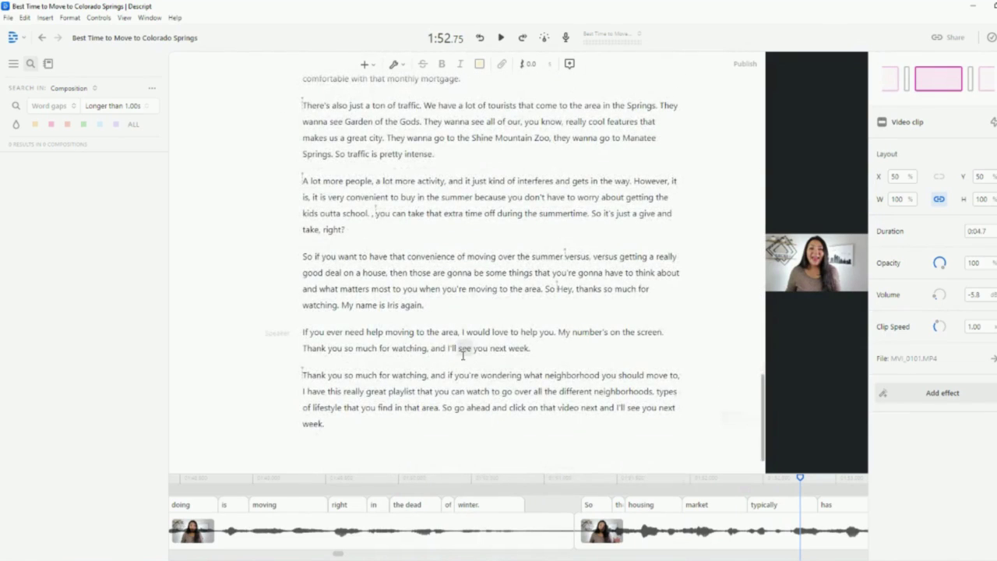
{"action": "scroll", "coordinate": [463, 354], "scroll_direction": "down", "scroll_amount": 1}
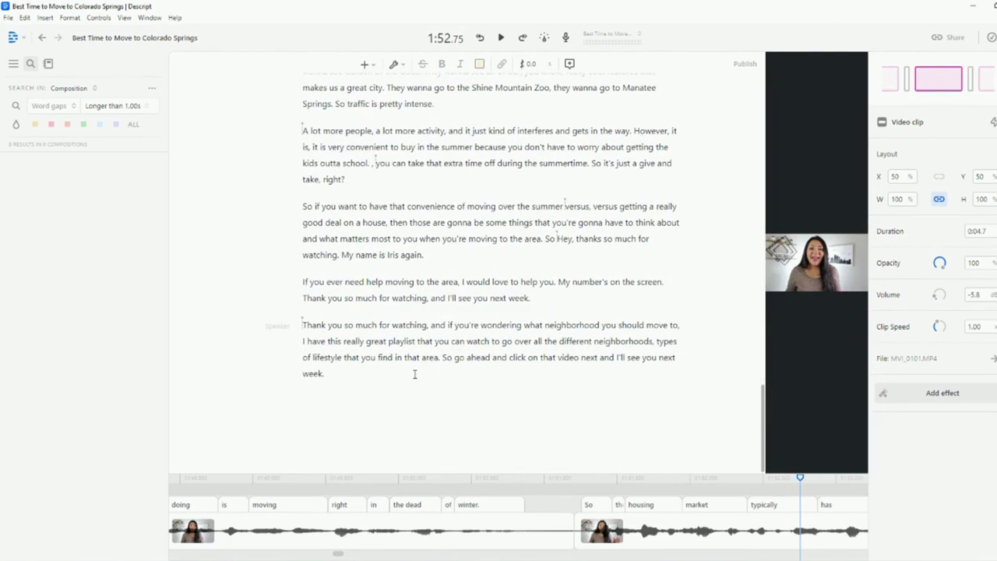
{"action": "scroll", "coordinate": [374, 381], "scroll_direction": "up", "scroll_amount": 1}
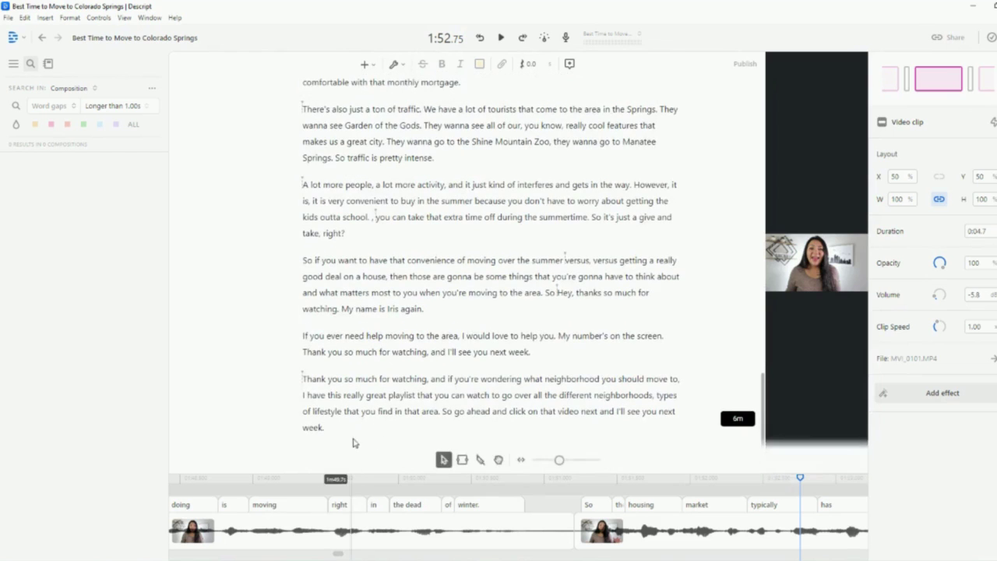
{"action": "left_click_drag", "start_coordinate": [345, 429], "coordinate": [321, 231]}
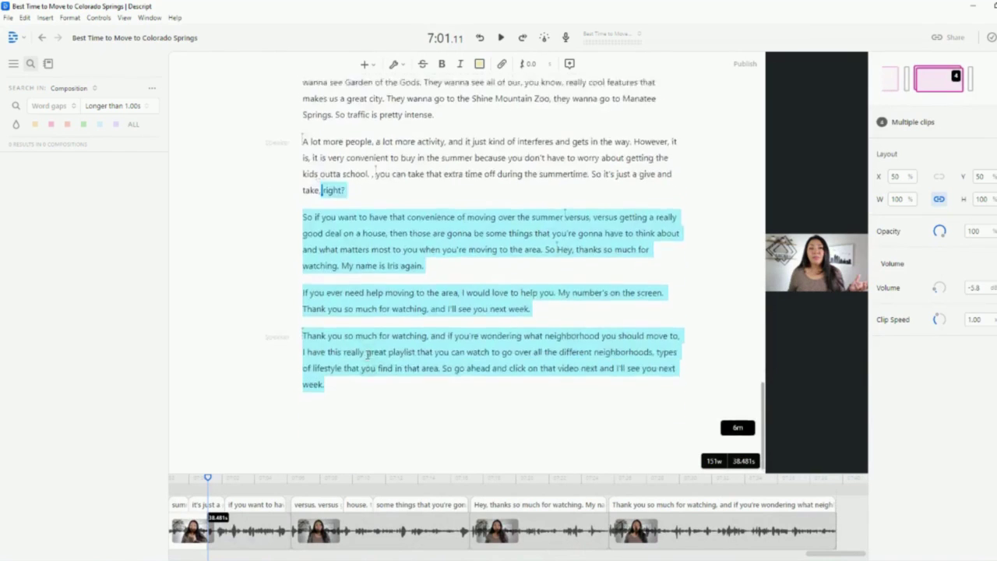
{"action": "scroll", "coordinate": [368, 355], "scroll_direction": "up", "scroll_amount": 5}
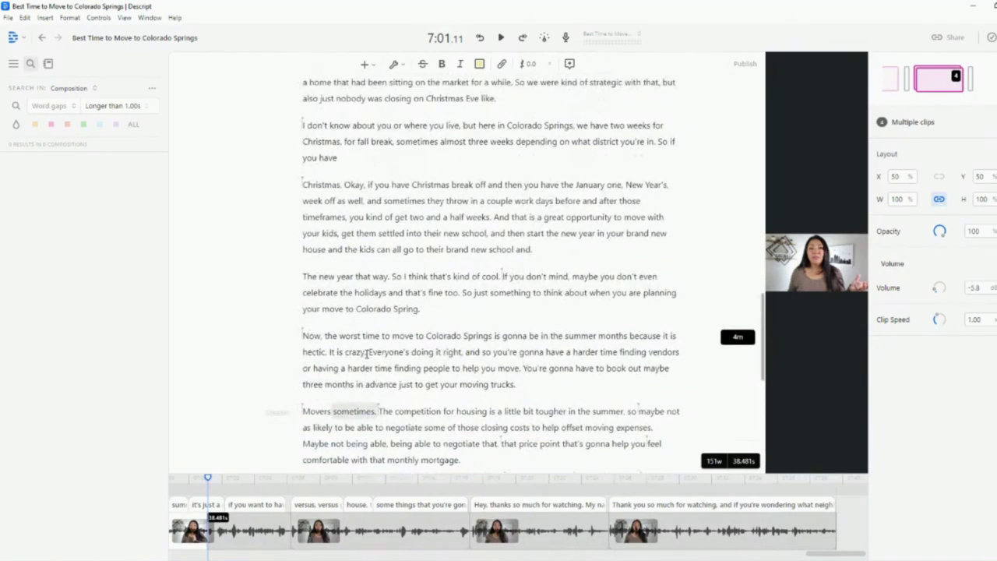
{"action": "scroll", "coordinate": [367, 352], "scroll_direction": "down", "scroll_amount": 8}
{"action": "left_click", "coordinate": [413, 404]}
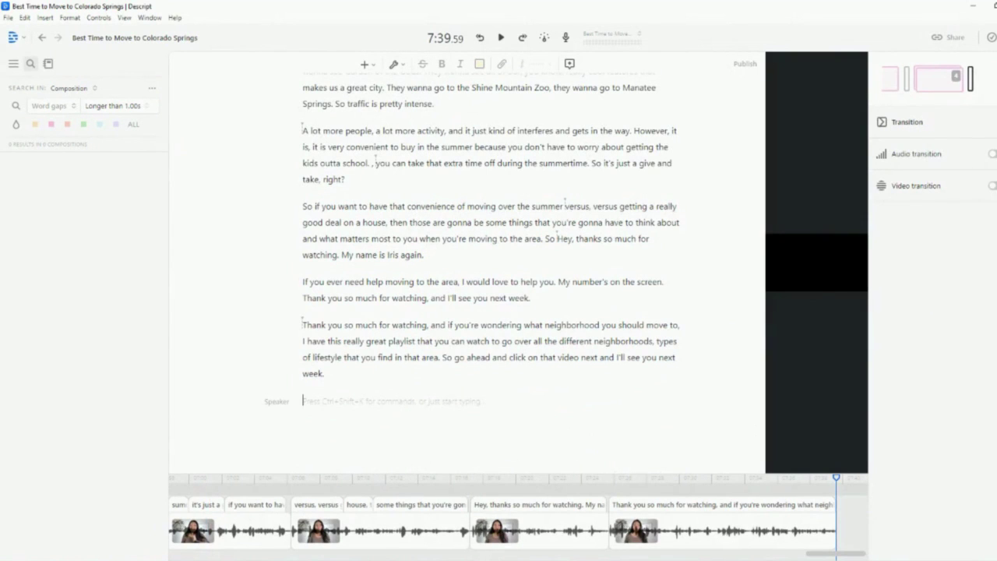
{"action": "key", "text": "ctrl+Home"}
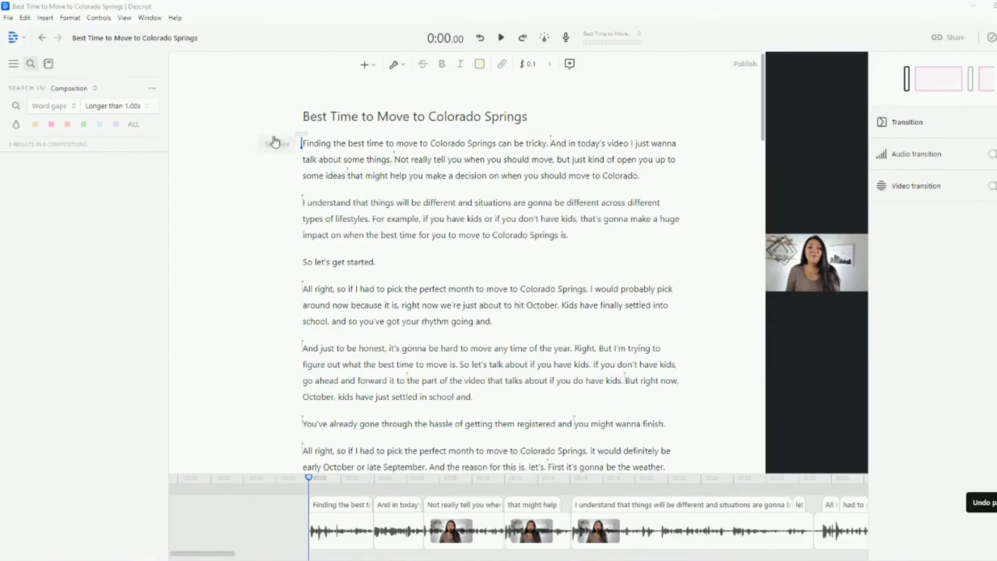
Step: Place the intro paragraphs at the top, play them, and delete the flubbed first intro sentence
{"action": "left_click_drag", "start_coordinate": [303, 143], "coordinate": [640, 178]}
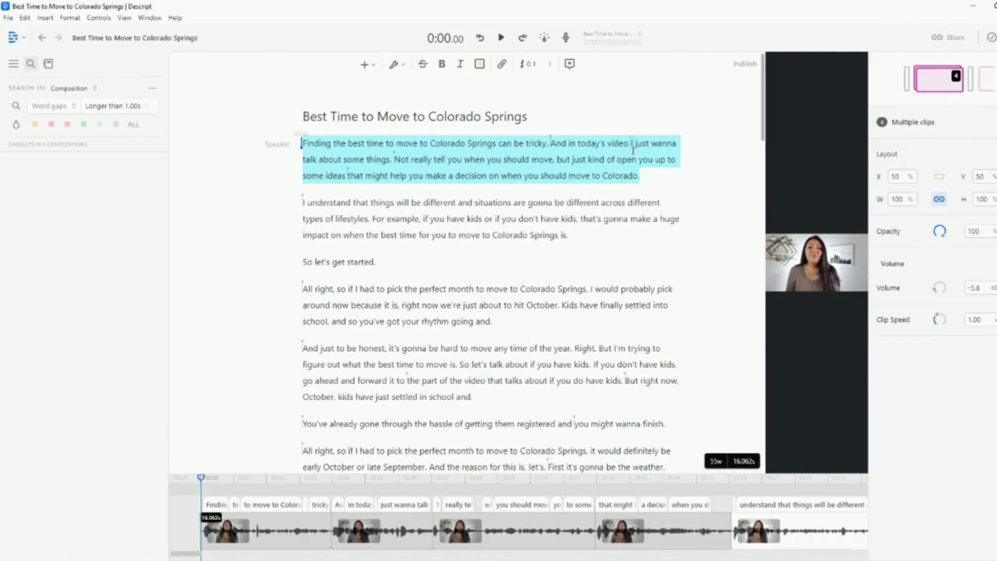
{"action": "key", "text": "Escape"}
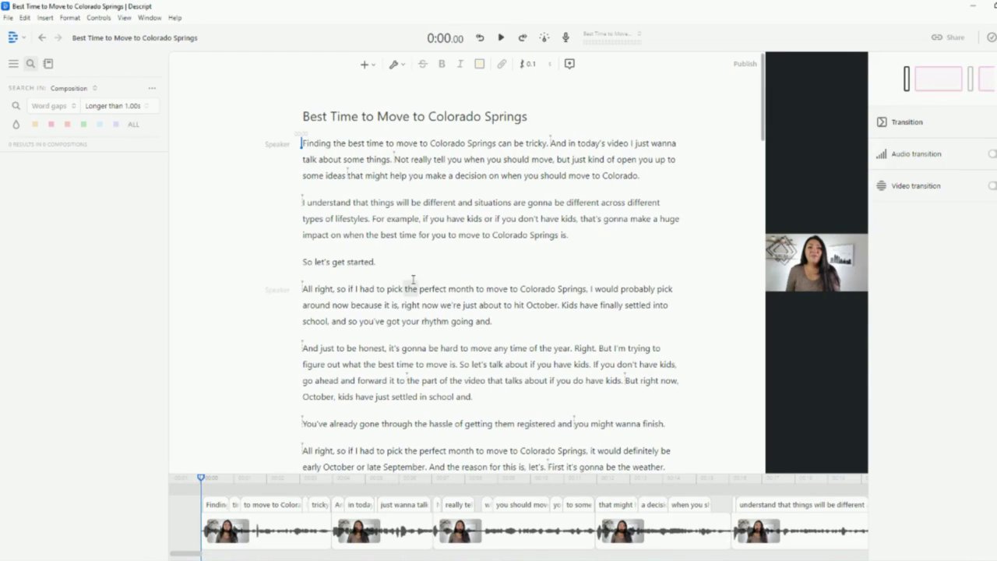
{"action": "key", "text": "ctrl+z"}
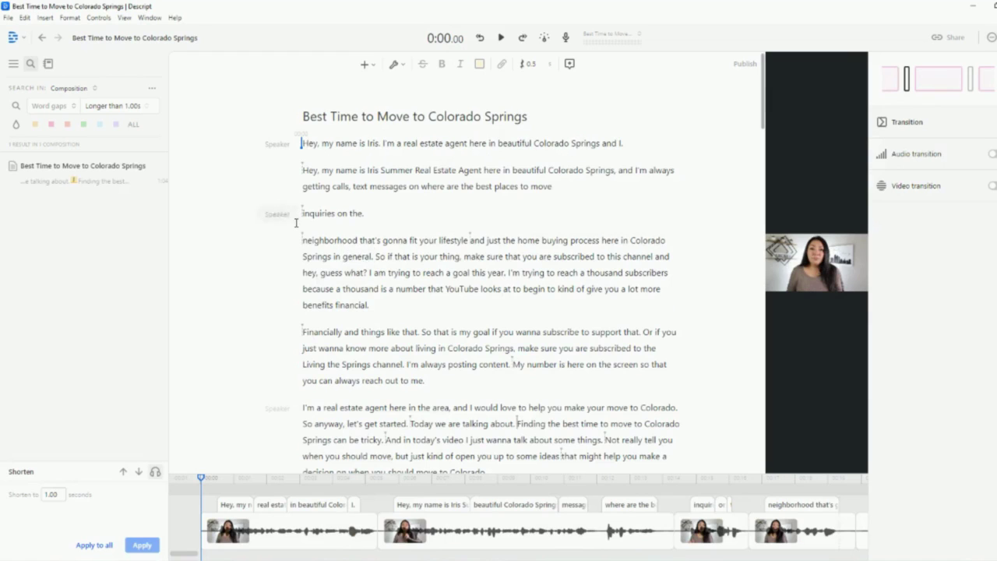
{"action": "key", "text": "space"}
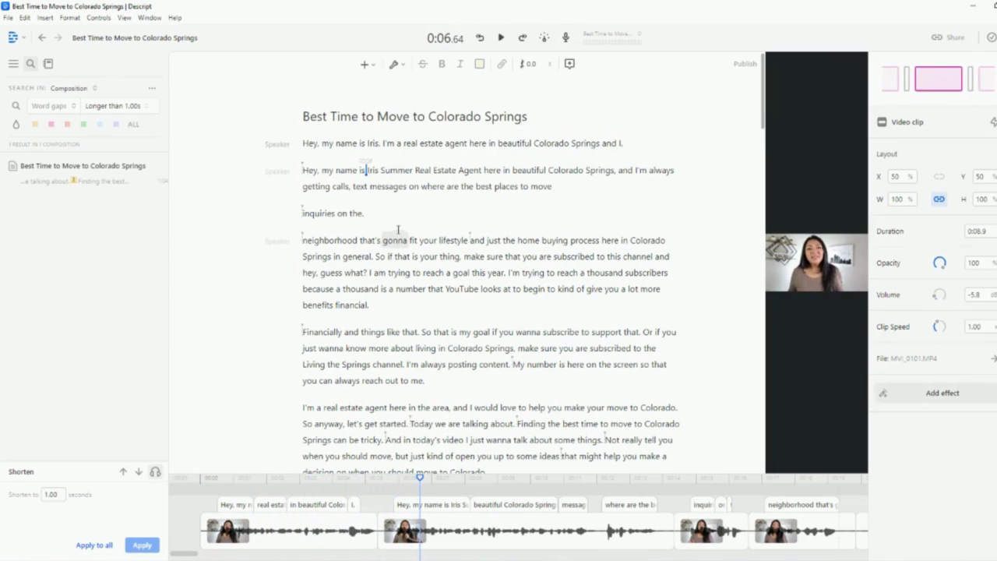
{"action": "triple_click", "coordinate": [444, 143]}
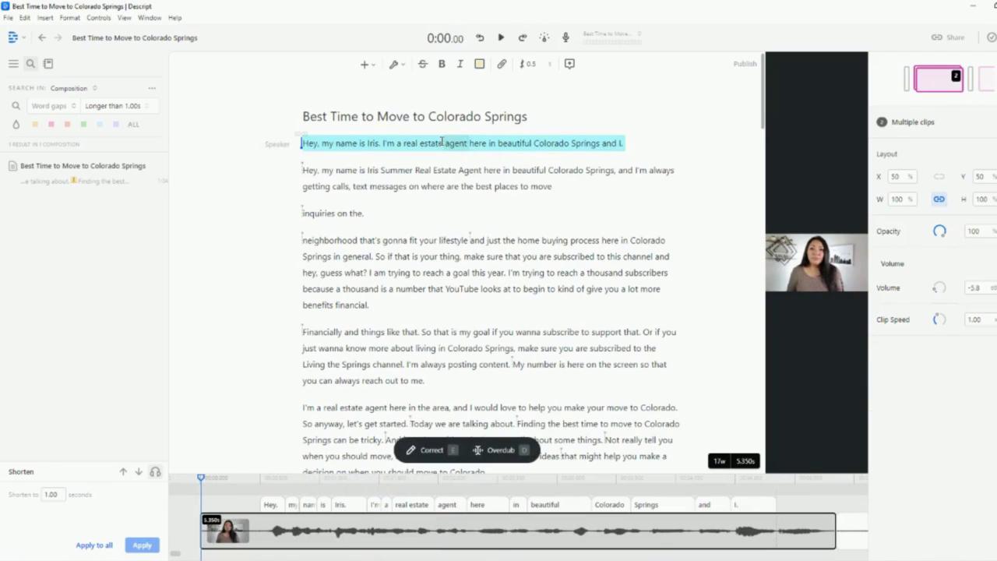
{"action": "key", "text": "BackSpace"}
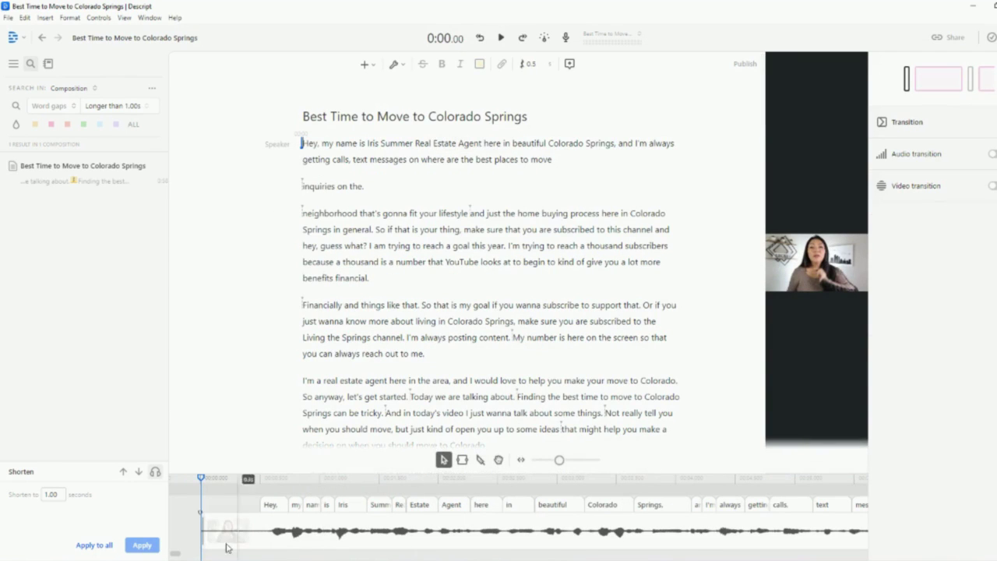
Step: Play back the new intro, then select the mis-transcribed word 'Summer'
{"action": "left_click_drag", "start_coordinate": [204, 528], "coordinate": [259, 530]}
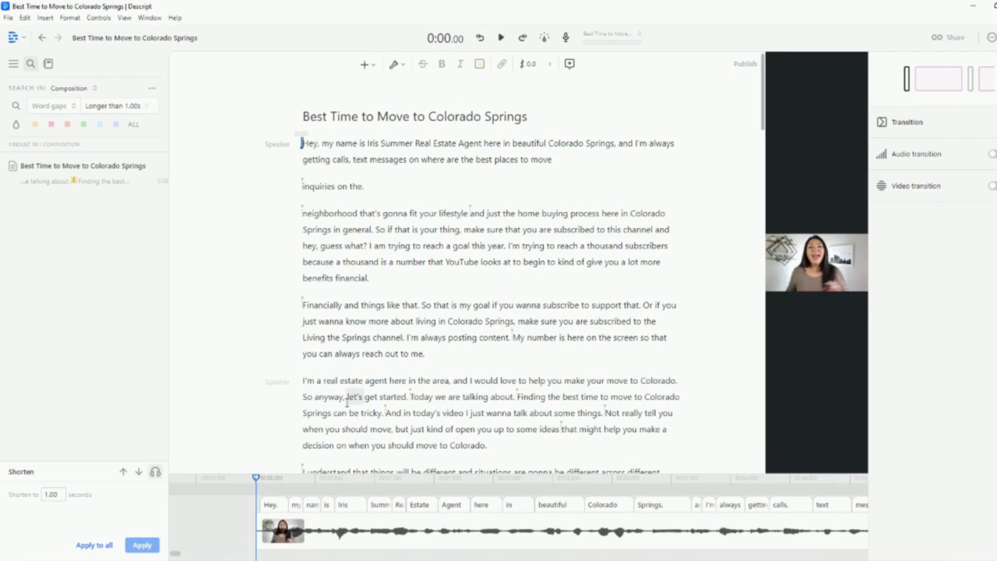
{"action": "key", "text": "space"}
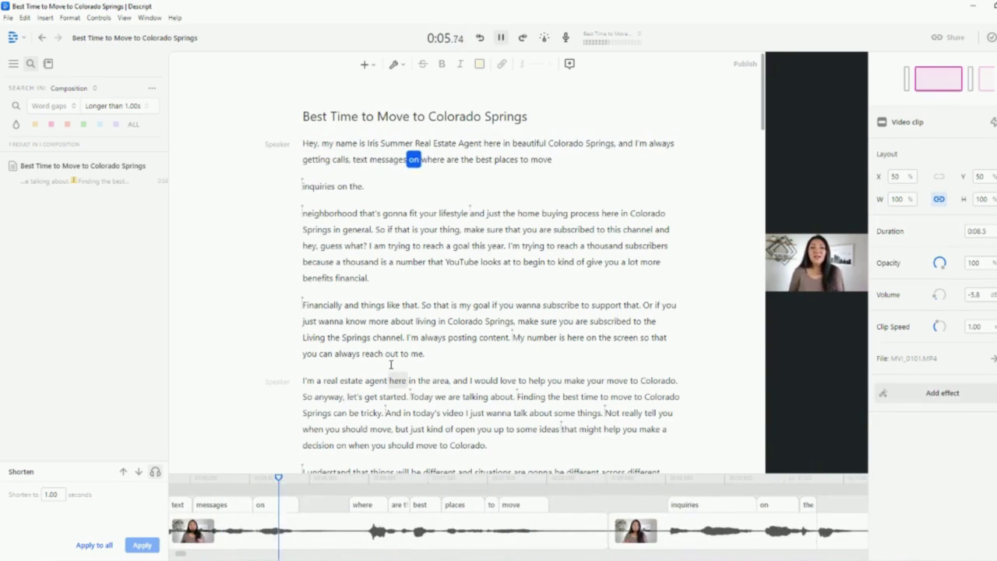
{"action": "key", "text": "space"}
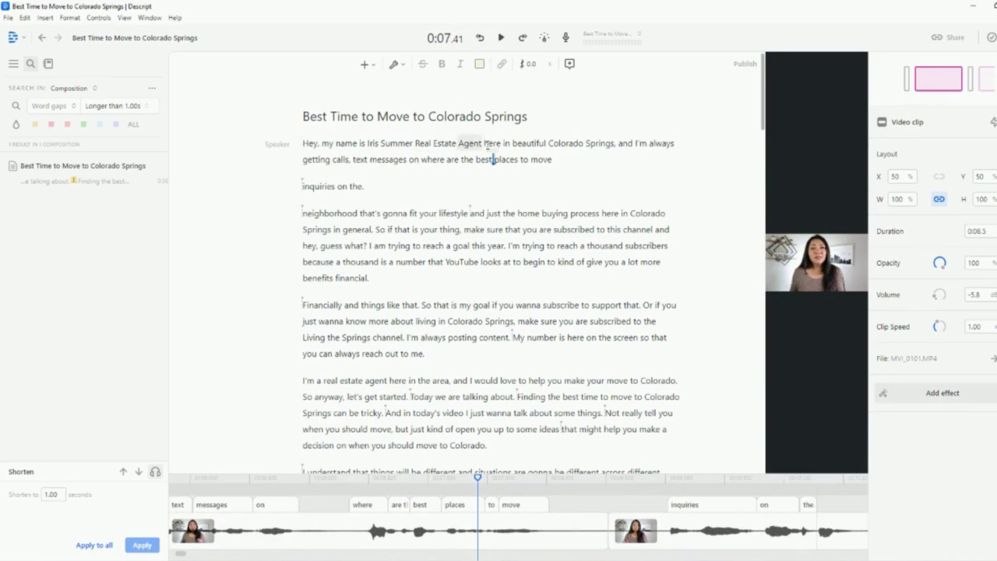
{"action": "double_click", "coordinate": [395, 144]}
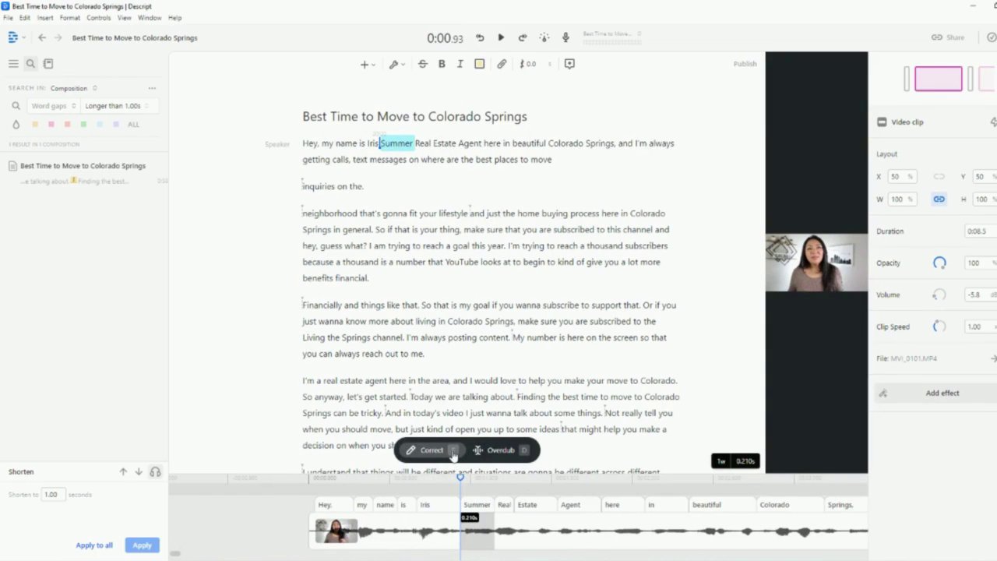
Step: Correct the word 'Summer' to 'I'm a' in the intro, then scroll down the transcript
{"action": "left_click", "coordinate": [435, 450]}
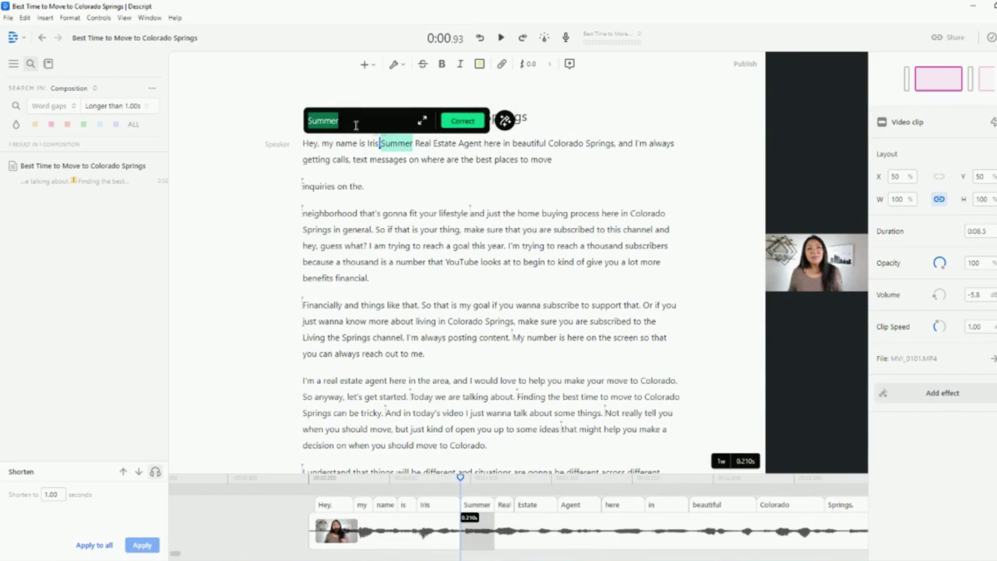
{"action": "type", "text": "I'm a"}
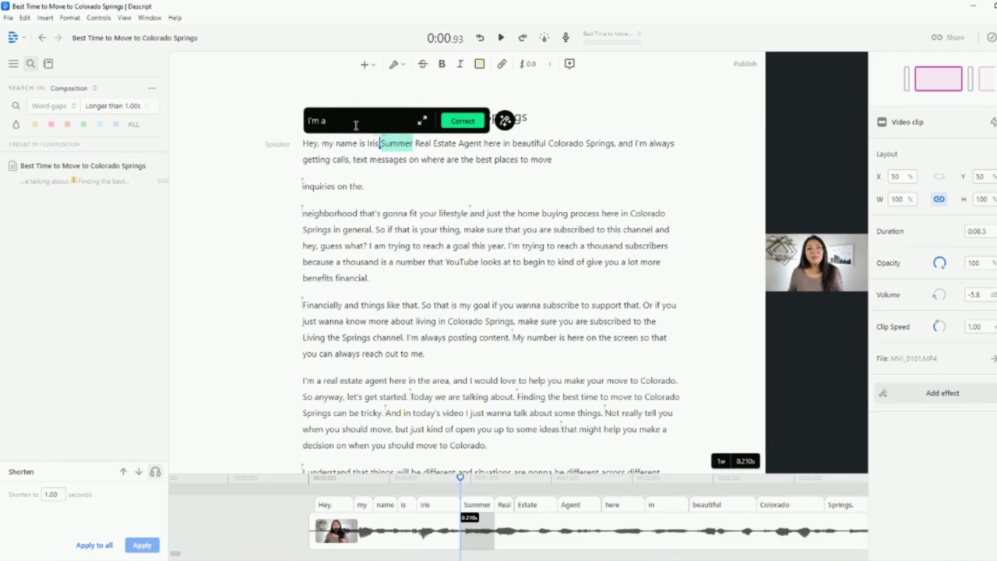
{"action": "key", "text": "Return"}
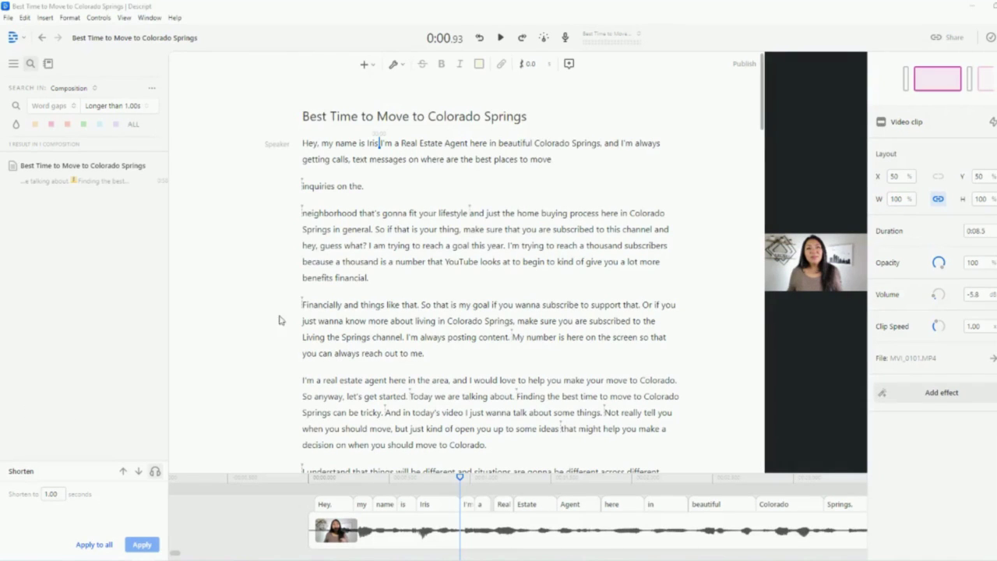
{"action": "double_click", "coordinate": [315, 306]}
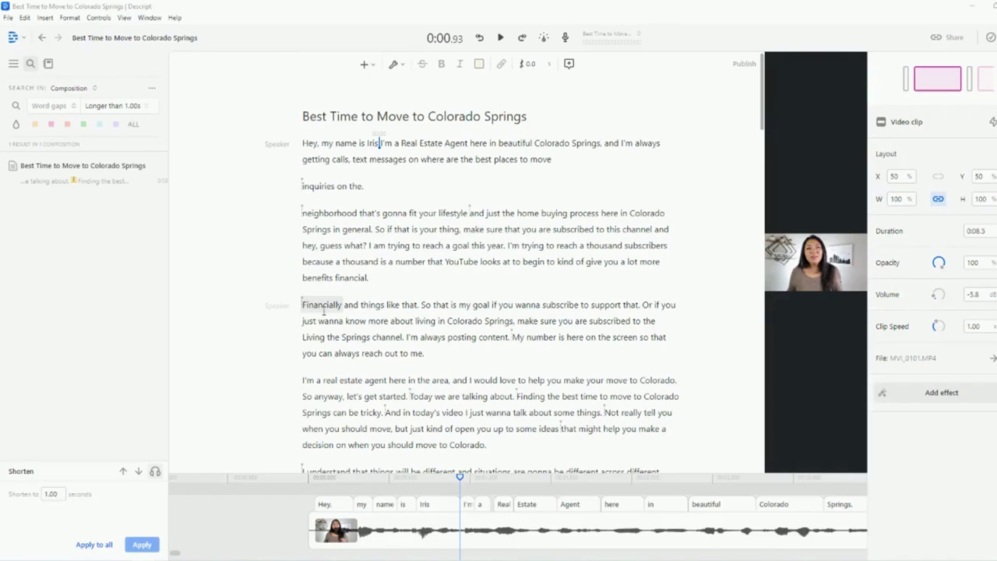
{"action": "left_click", "coordinate": [288, 290]}
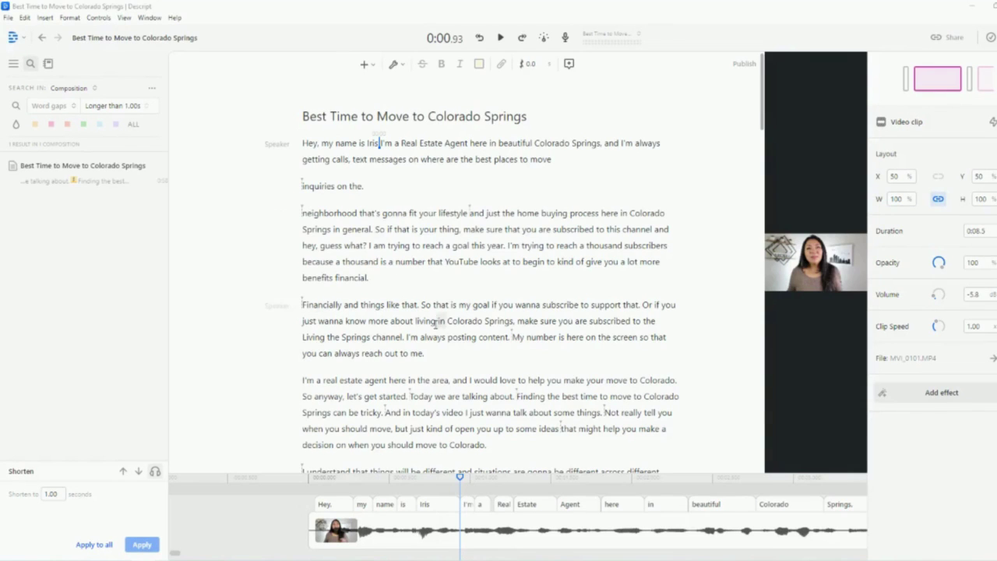
{"action": "scroll", "coordinate": [436, 323], "scroll_direction": "down", "scroll_amount": 3}
{"action": "scroll", "coordinate": [435, 324], "scroll_direction": "down", "scroll_amount": 6}
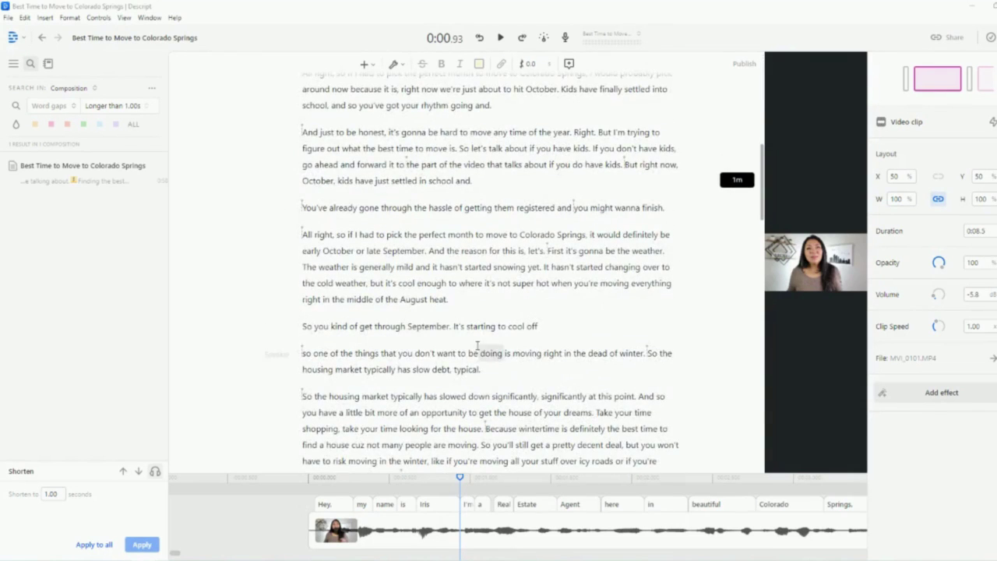
Step: Choose Export from the File menu
{"action": "left_click", "coordinate": [10, 18]}
{"action": "left_click", "coordinate": [61, 110]}
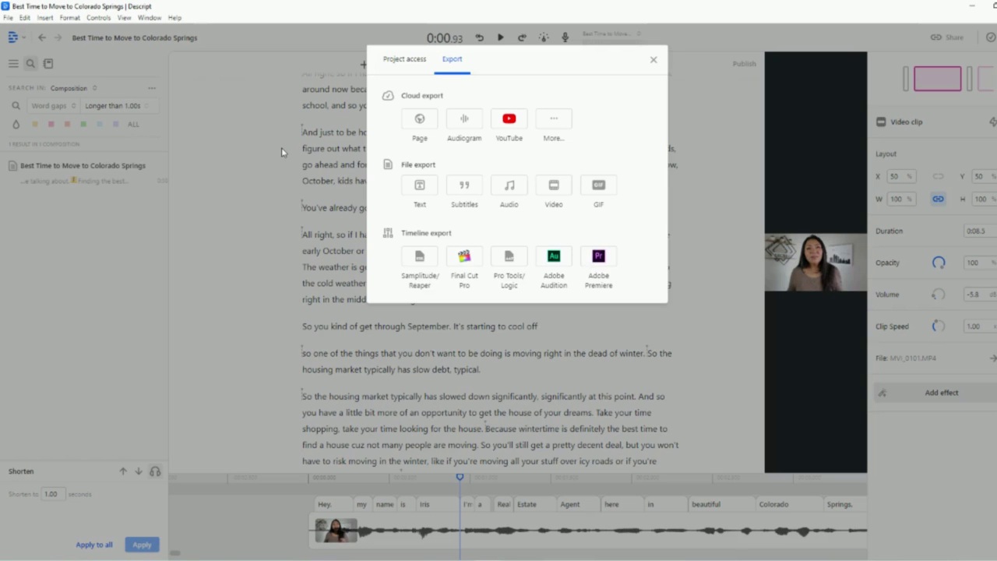